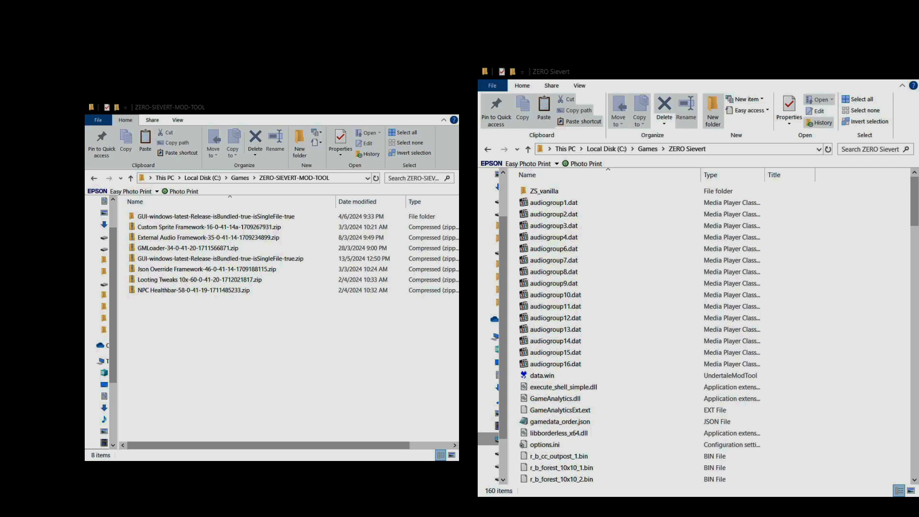
left_click(232, 346)
left_click(664, 368)
left_click(668, 374)
left_click(667, 366)
left_click(659, 346)
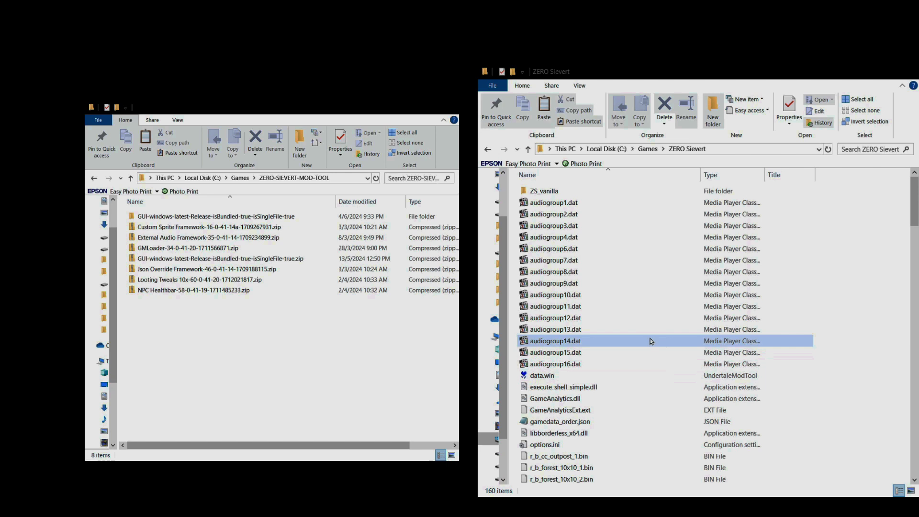
left_click(630, 306)
left_click(660, 317)
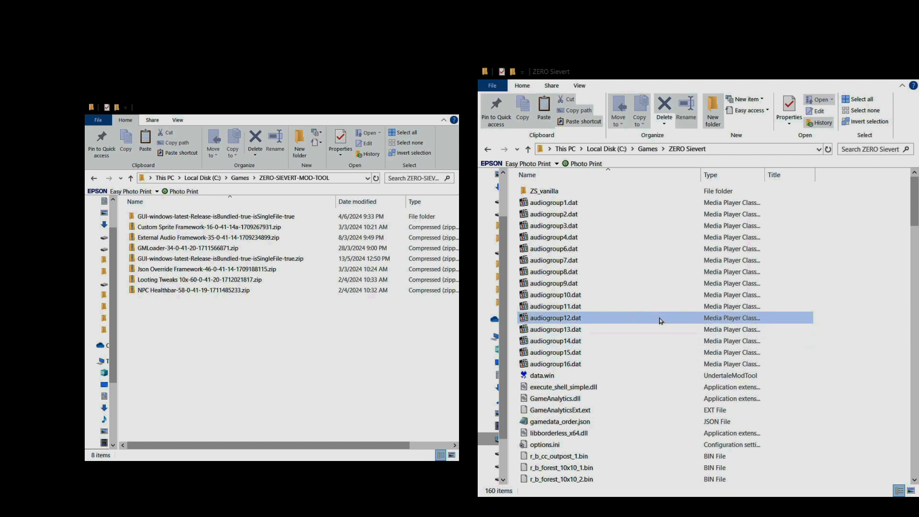
left_click(685, 295)
left_click(660, 260)
left_click(651, 228)
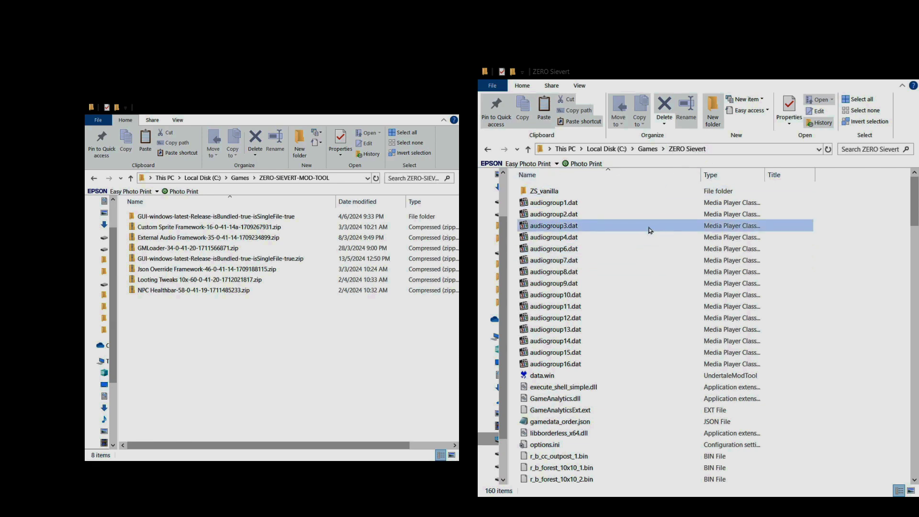
Look through the ZERO Sievert game folder, including data.win and the contents of the ZS_vanilla subfolder.
scroll(652, 229, "down", 6)
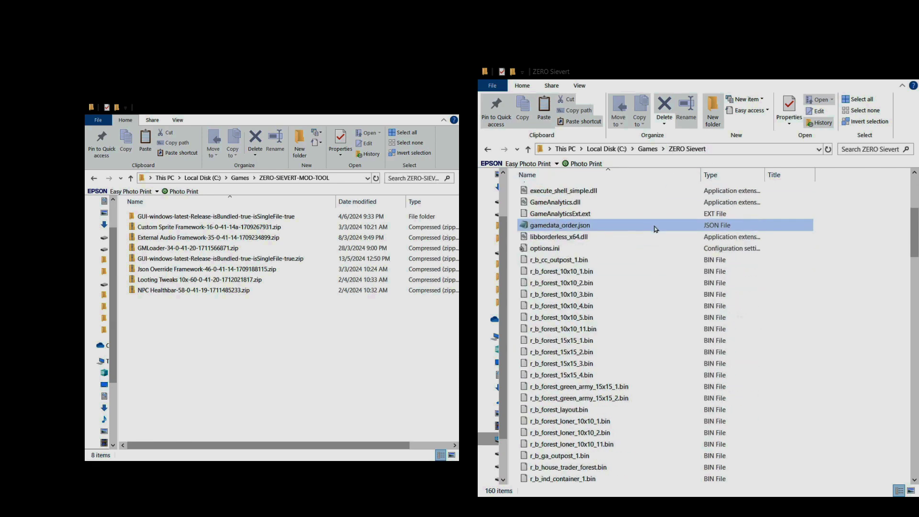
scroll(653, 229, "down", 20)
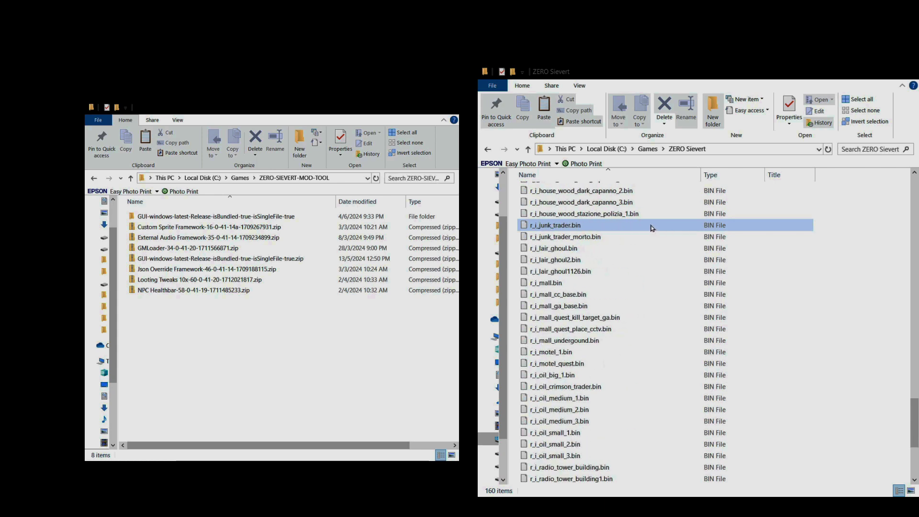
scroll(652, 228, "down", 5)
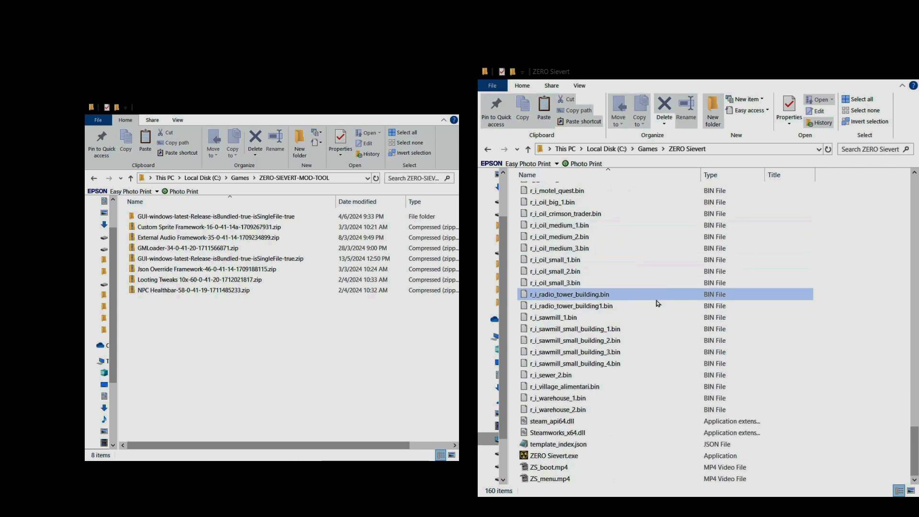
scroll(658, 302, "up", 20)
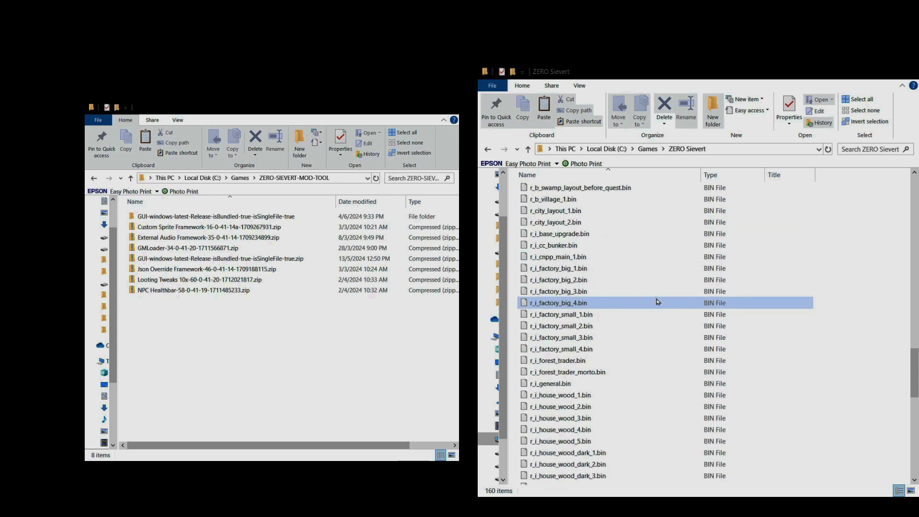
scroll(657, 302, "up", 20)
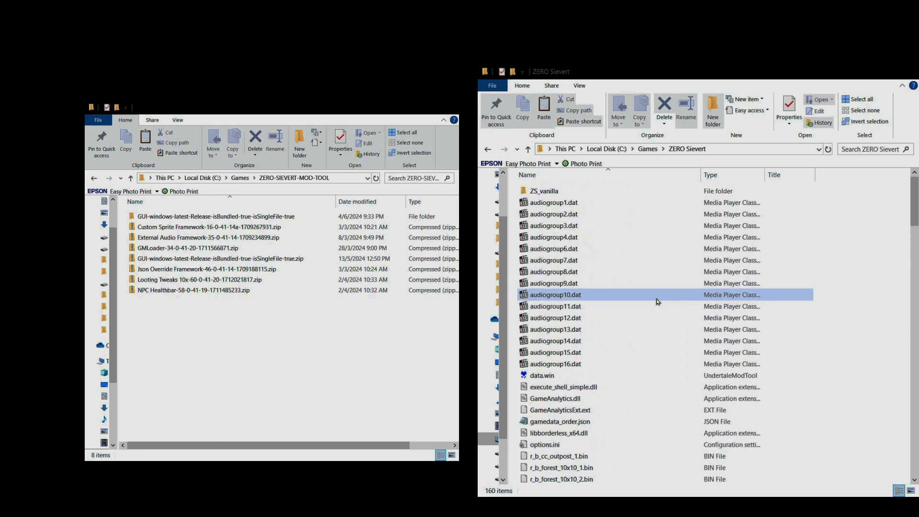
left_click(566, 377)
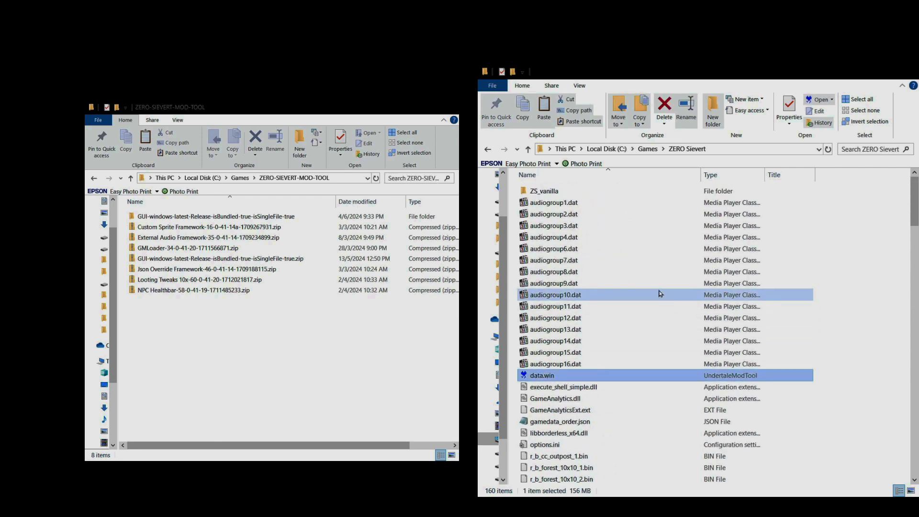
double_click(552, 192)
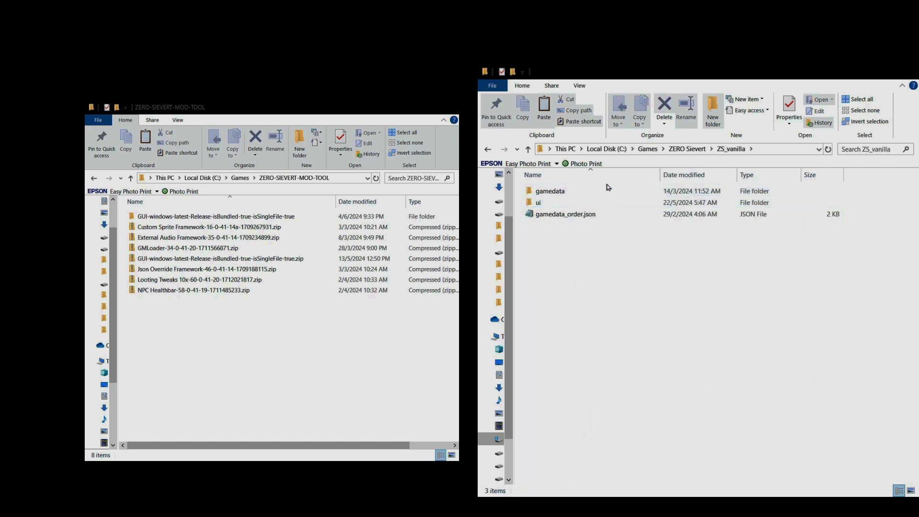
left_click(686, 149)
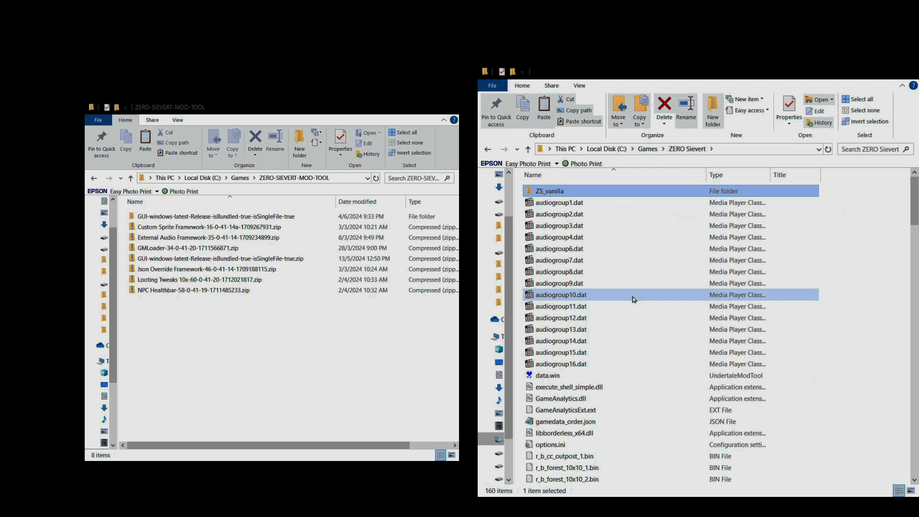
Select the Custom Sprite Framework, External Audio Framework, GMLoader and Json Override Framework archives together in the ZERO-SIEVERT-MOD-TOOL folder.
left_click(353, 341)
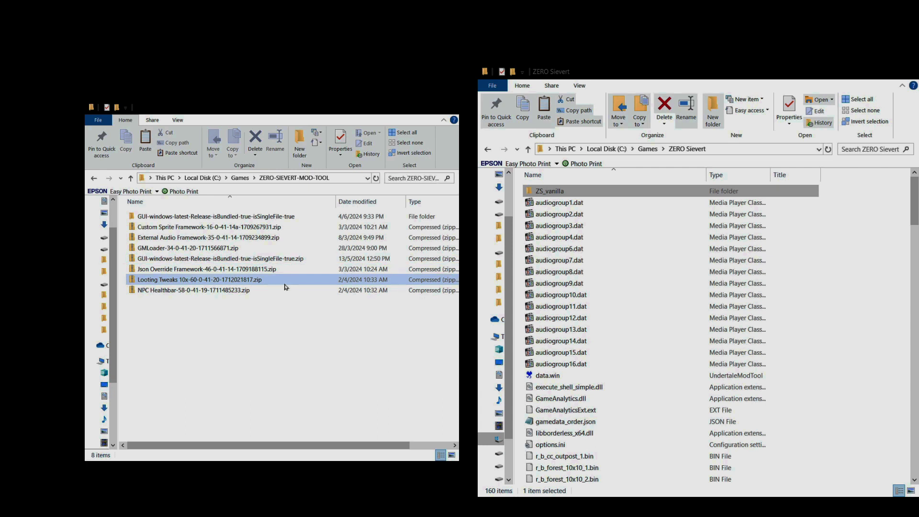
left_click(264, 230)
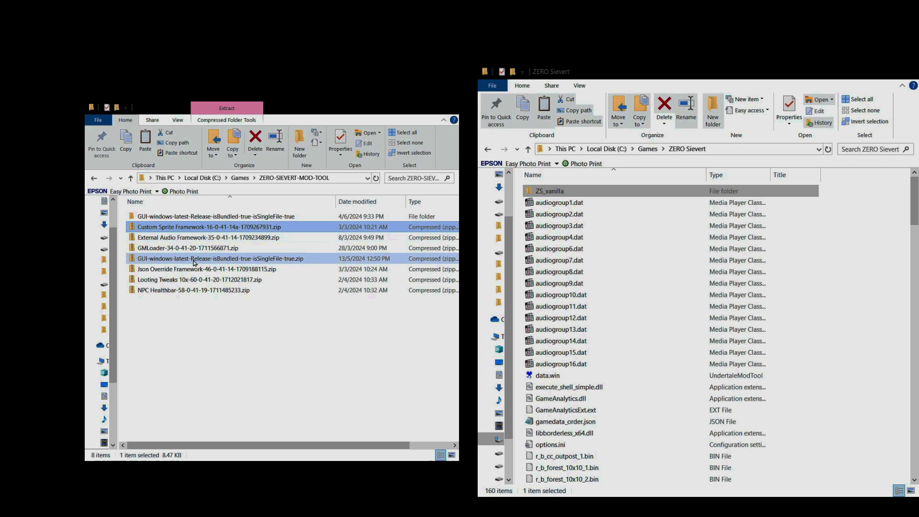
left_click(196, 238, "ctrl")
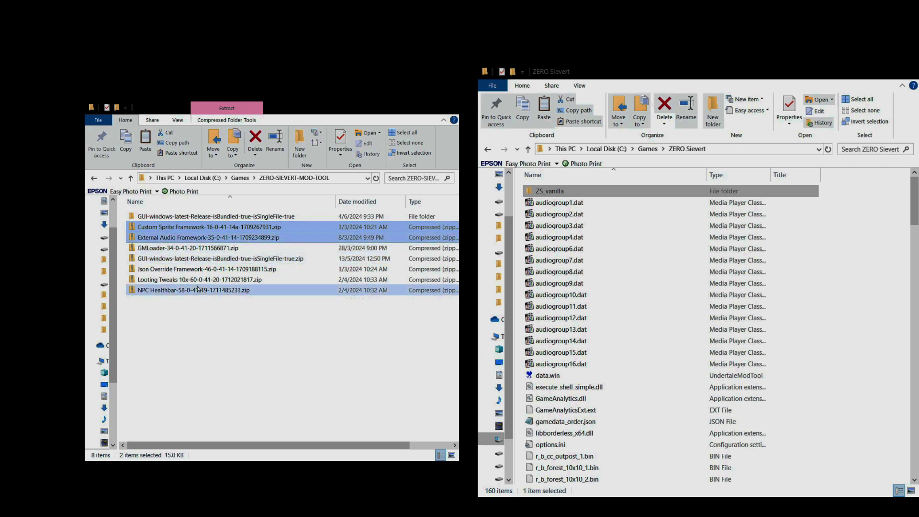
left_click(198, 249, "ctrl")
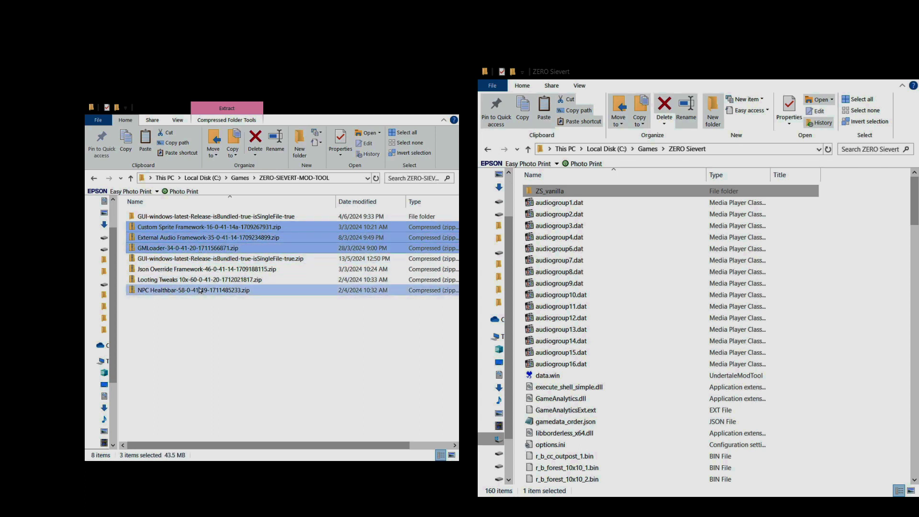
left_click(200, 270, "ctrl")
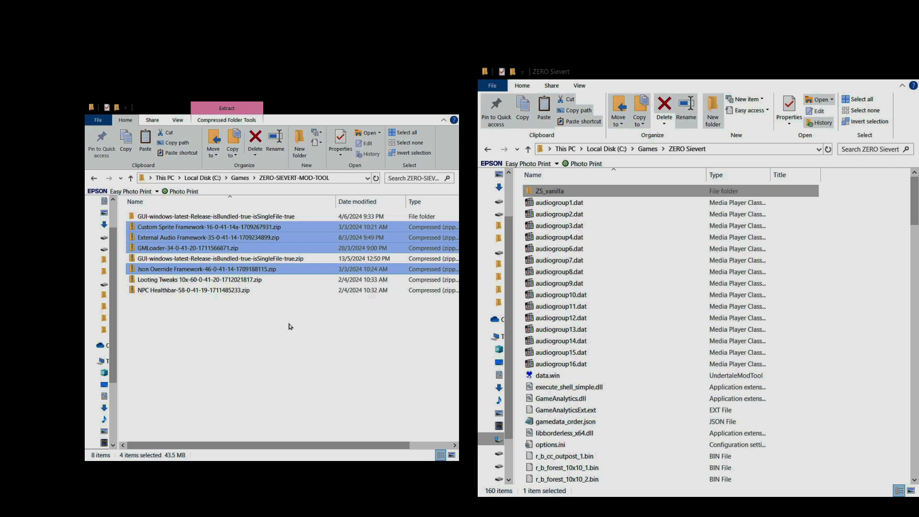
Copy the EFZ 1.11-39-Beta1-11-1711282648.rar archive into the ZERO-SIEVERT-MOD-TOOL folder.
left_click(179, 508)
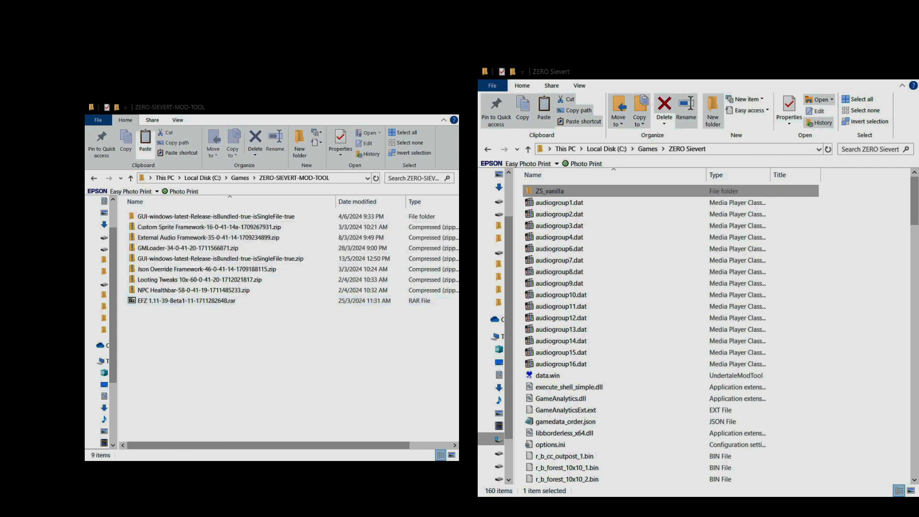
left_click(273, 343)
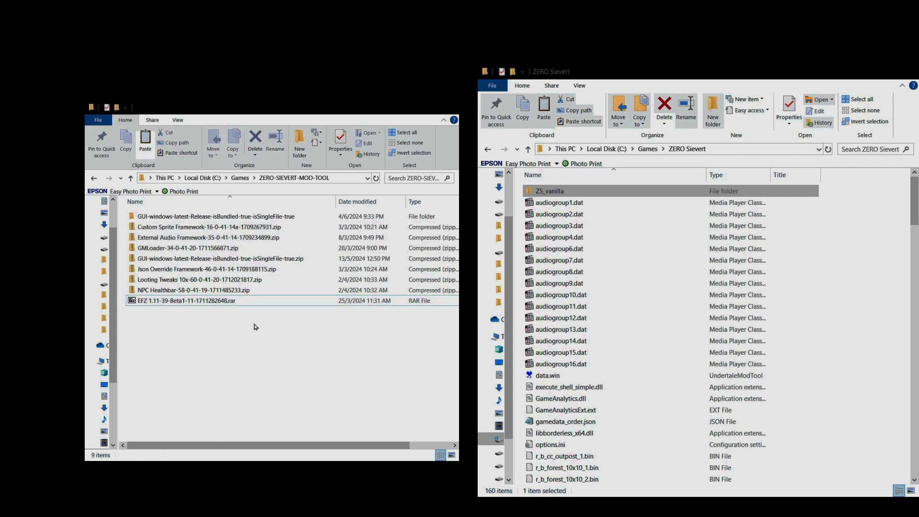
left_click(240, 303)
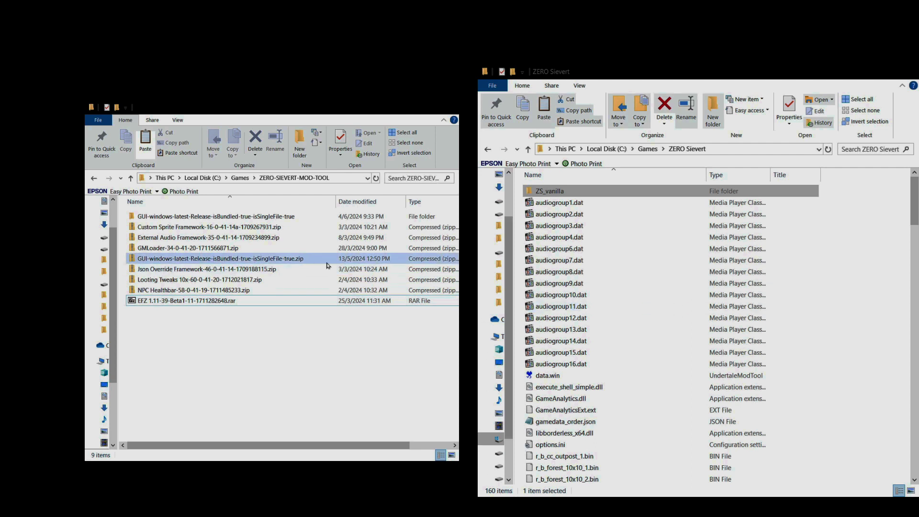
Extract the mods folder from the Custom Sprite Framework archive into the ZERO Sievert game folder.
left_click(224, 227)
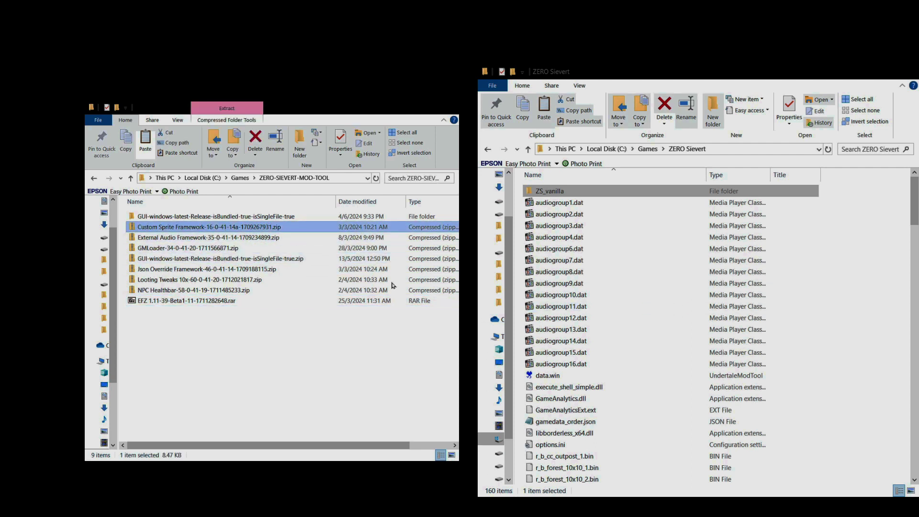
key("alt+Tab")
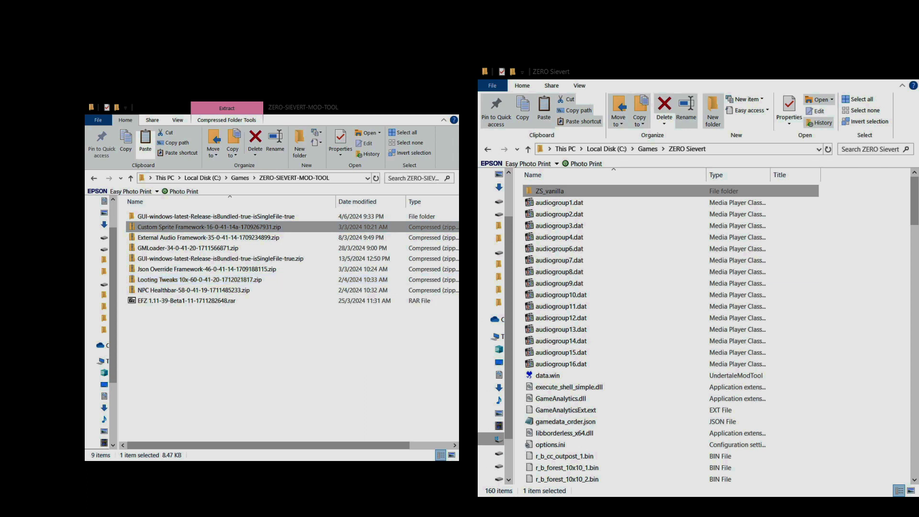
left_click_drag(145, 145, 660, 303)
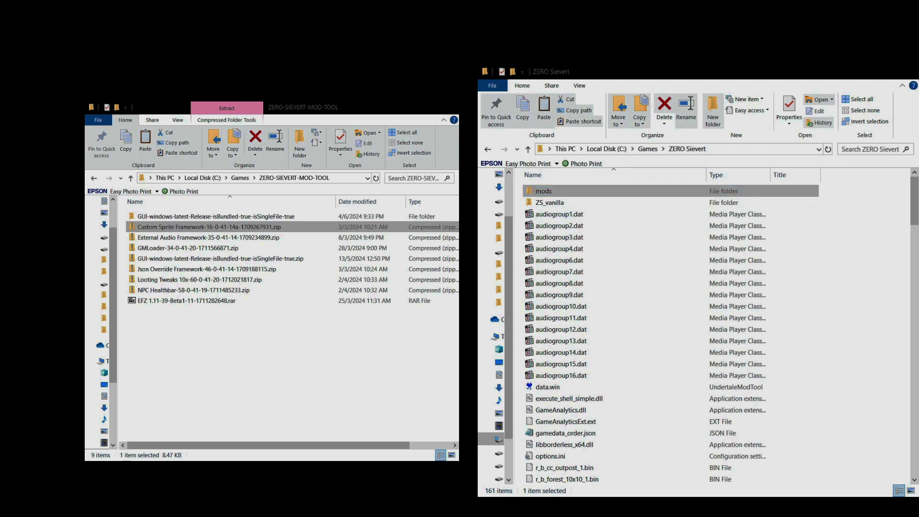
Extract the External Audio Framework and Json Override Framework archives into the ZERO Sievert game folder, and open its mods folder.
left_click(225, 238)
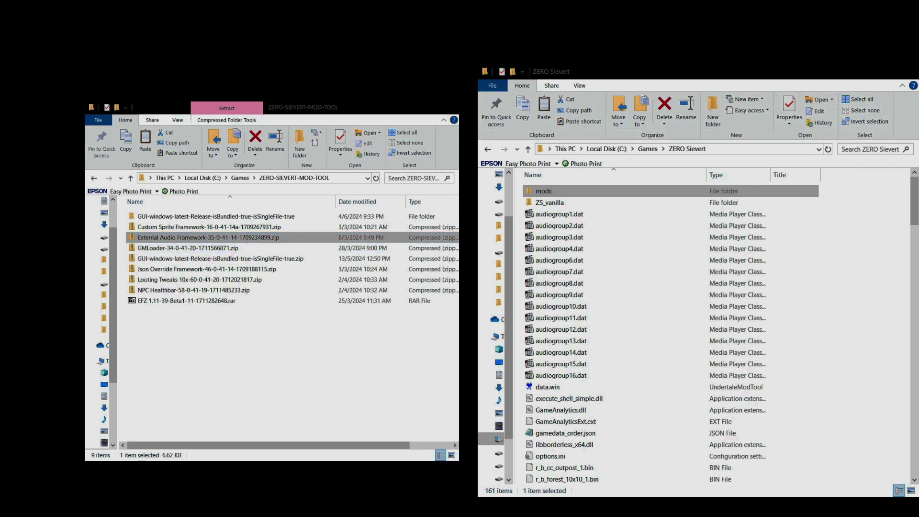
left_click(222, 228, "ctrl")
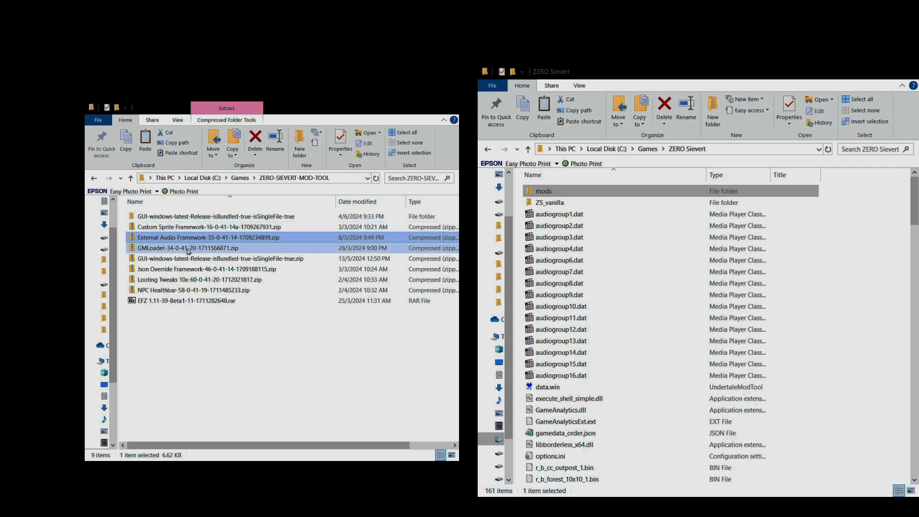
left_click(177, 270)
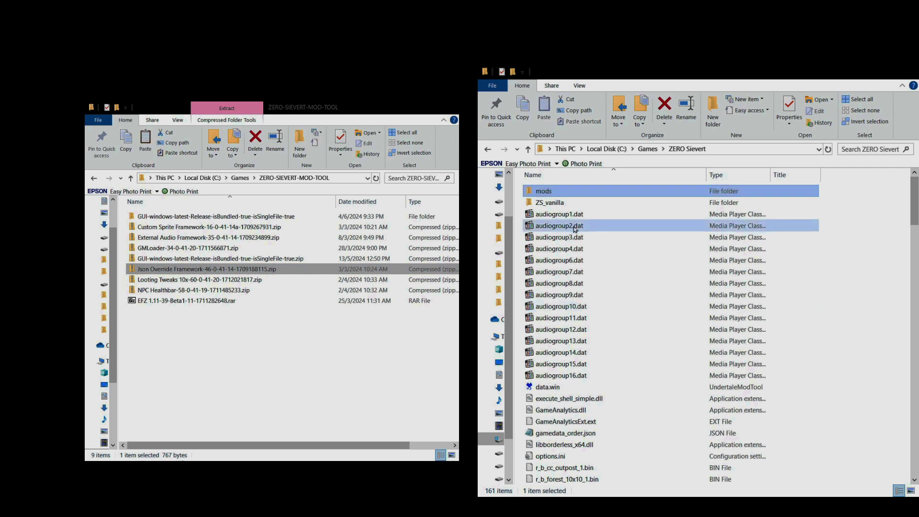
left_click(551, 191)
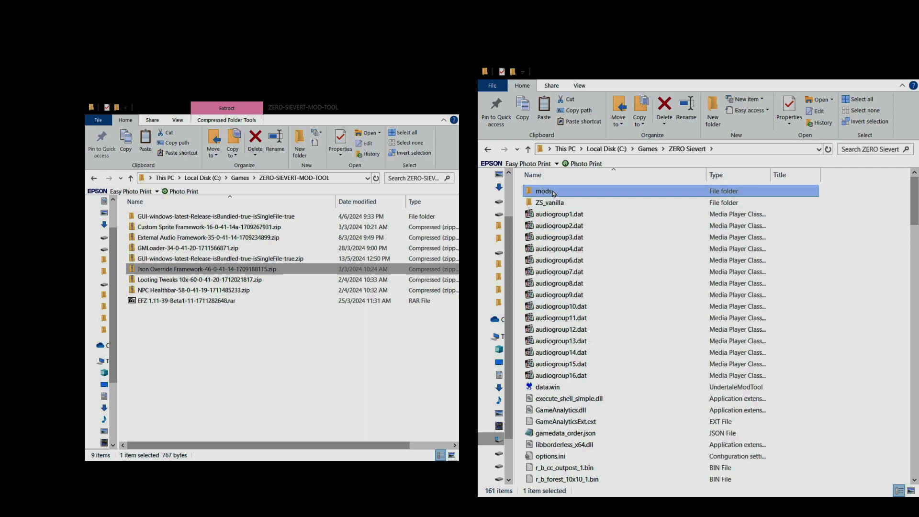
double_click(599, 189)
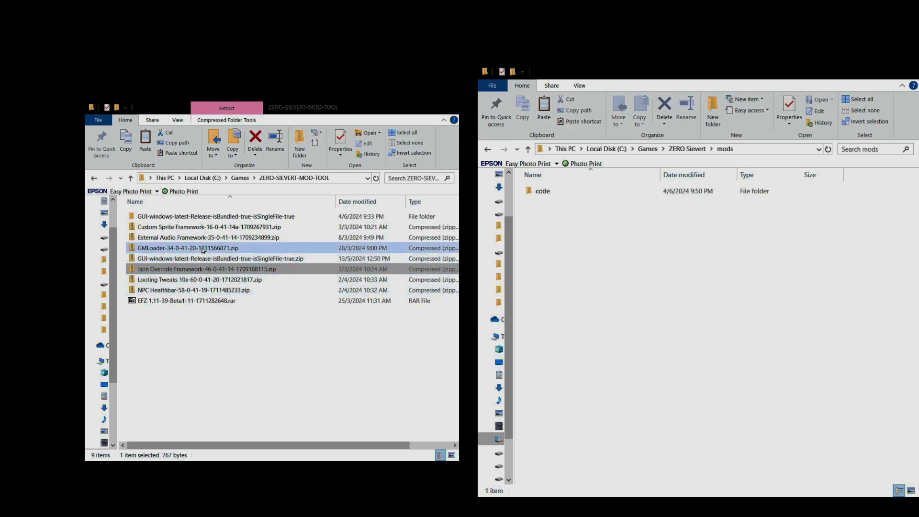
Extract the contents of the GMLoader archive directly into the main ZERO Sievert game folder and check the added files.
left_click(203, 249)
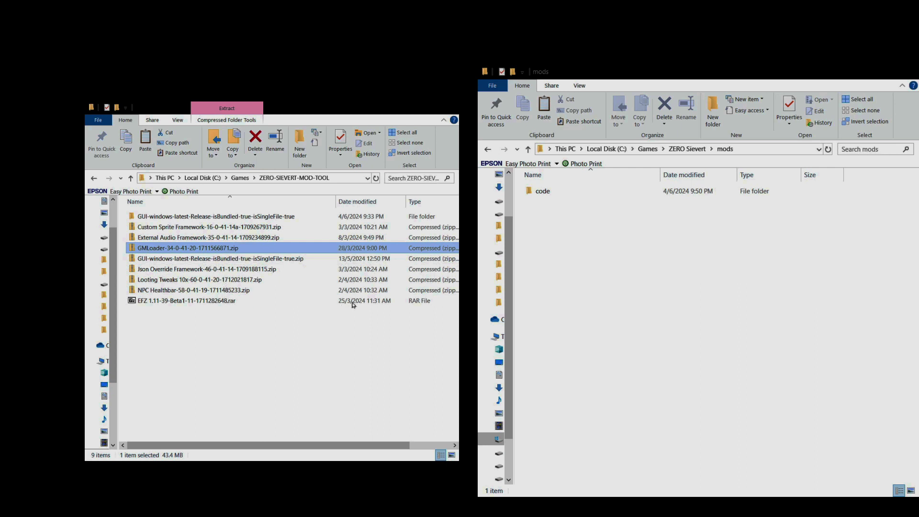
key("alt+Tab")
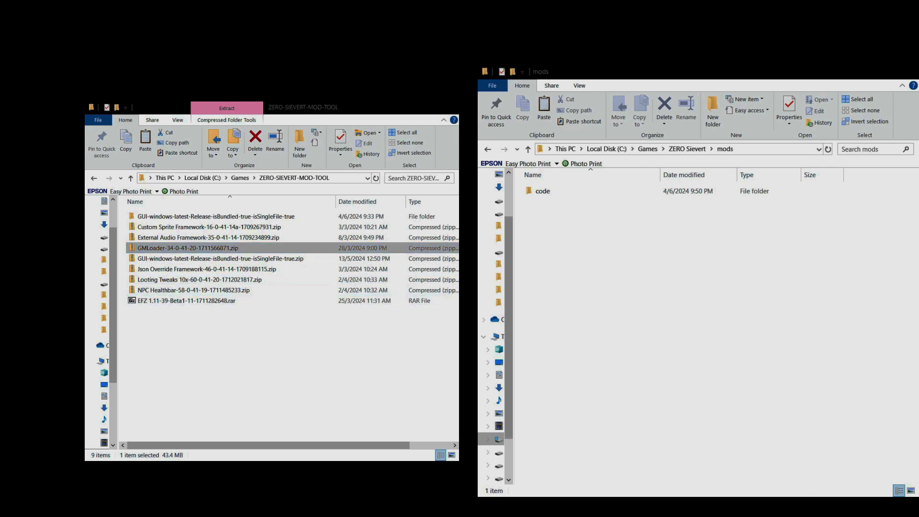
left_click(688, 148)
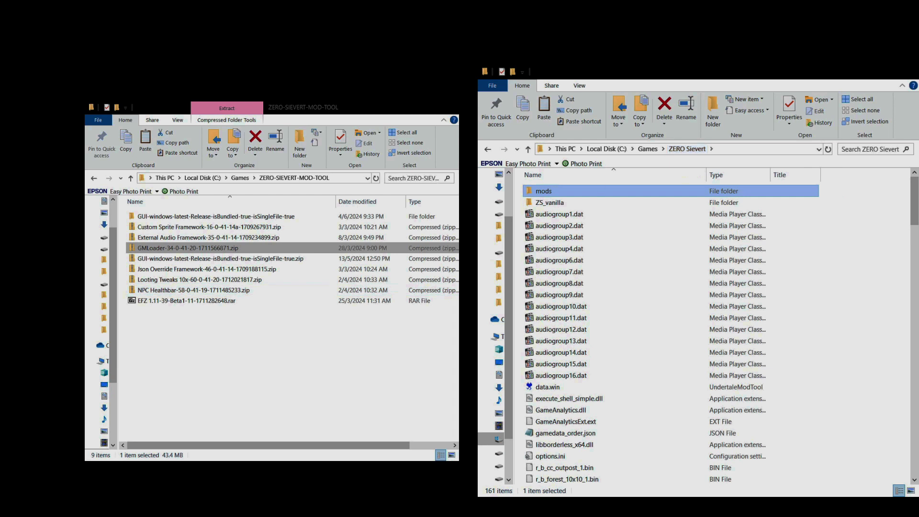
key("alt+Tab")
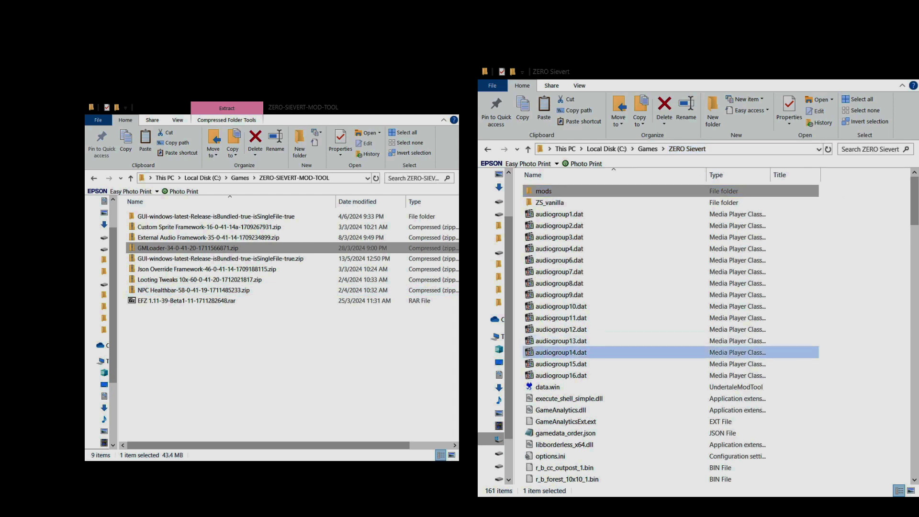
left_click(677, 311)
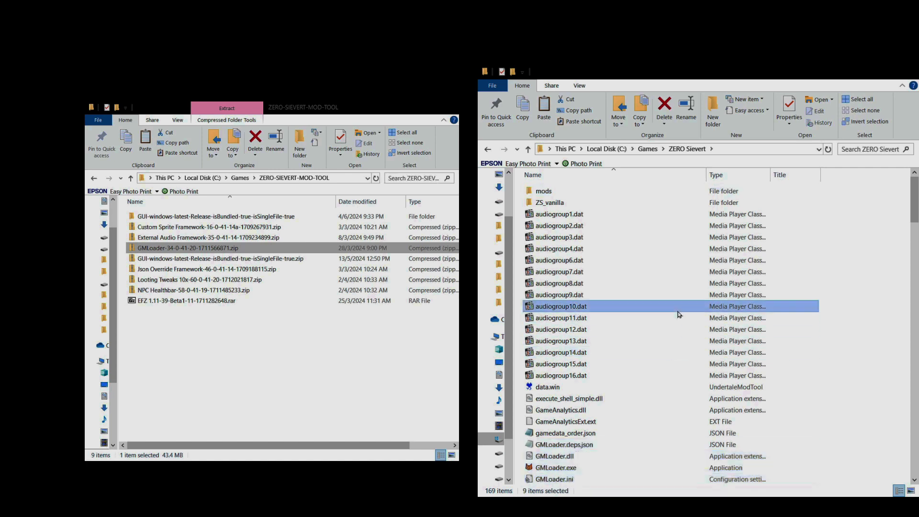
scroll(679, 315, "down", 3)
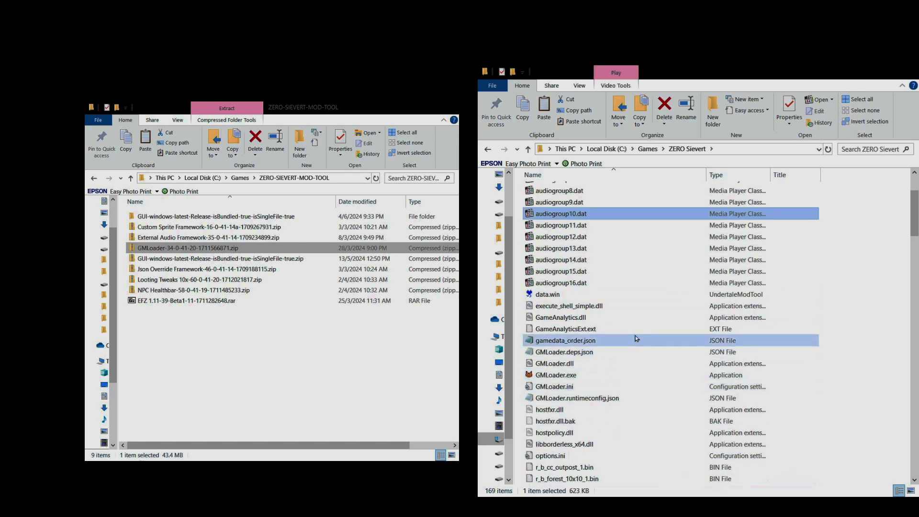
scroll(636, 335, "up", 3)
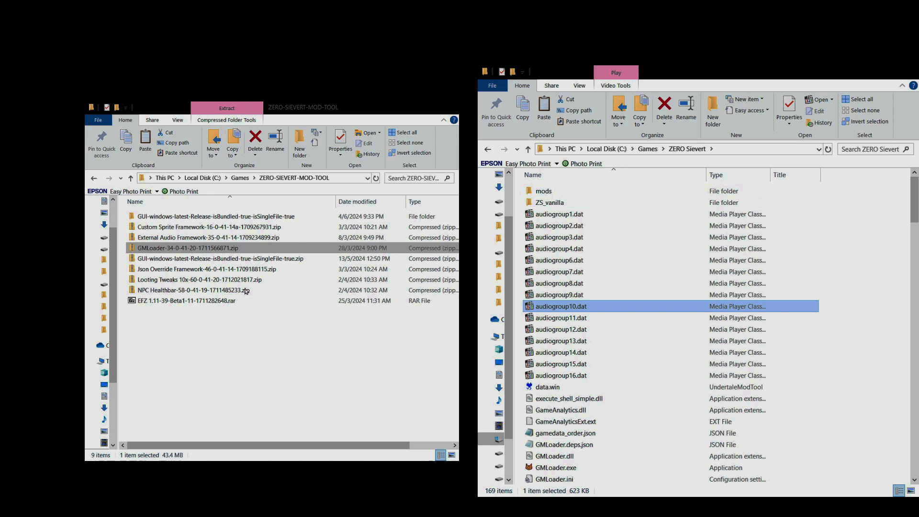
left_click(283, 380)
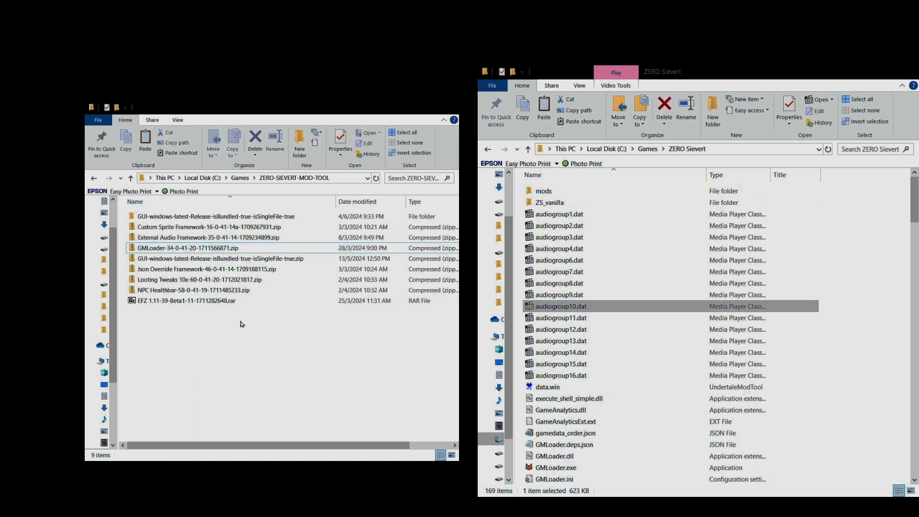
Select the EFZ 1.11-39-Beta1 archive, and open the ZERO Sievert mods folder to examine its subfolders.
left_click(219, 305)
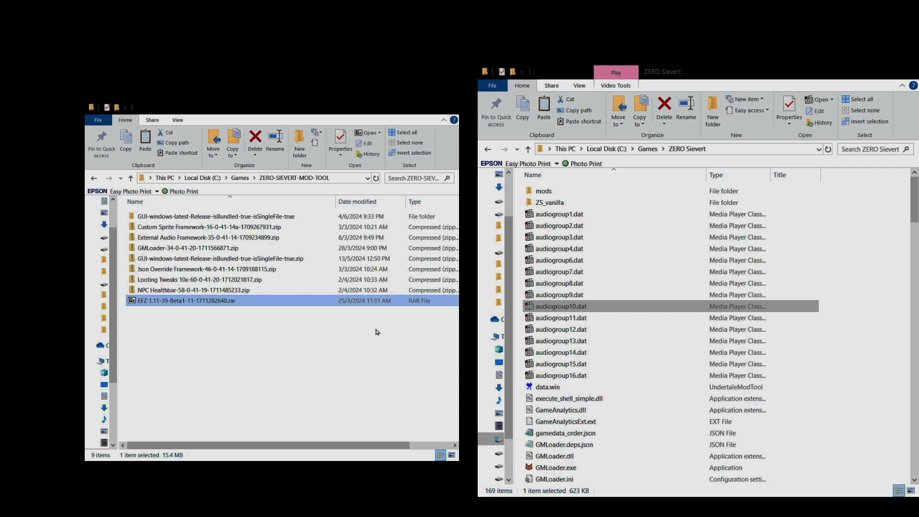
key("alt+Tab")
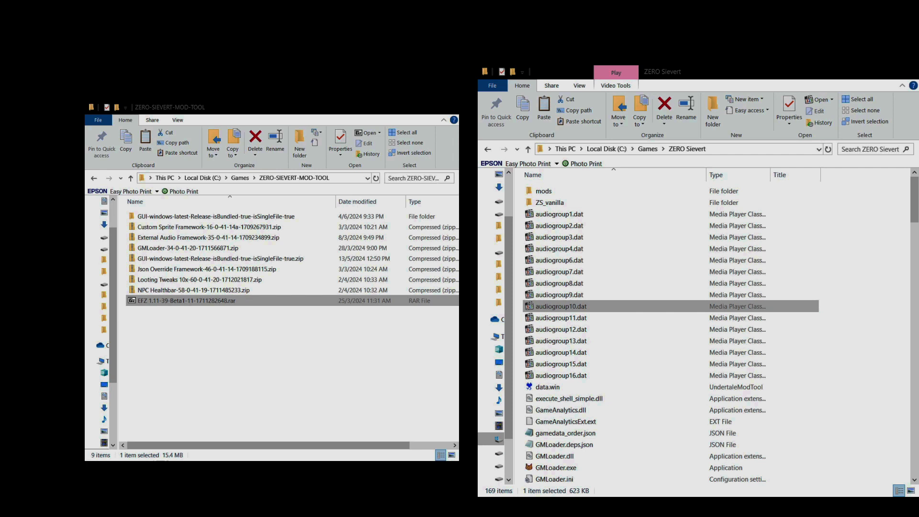
left_click(667, 366)
key("Home")
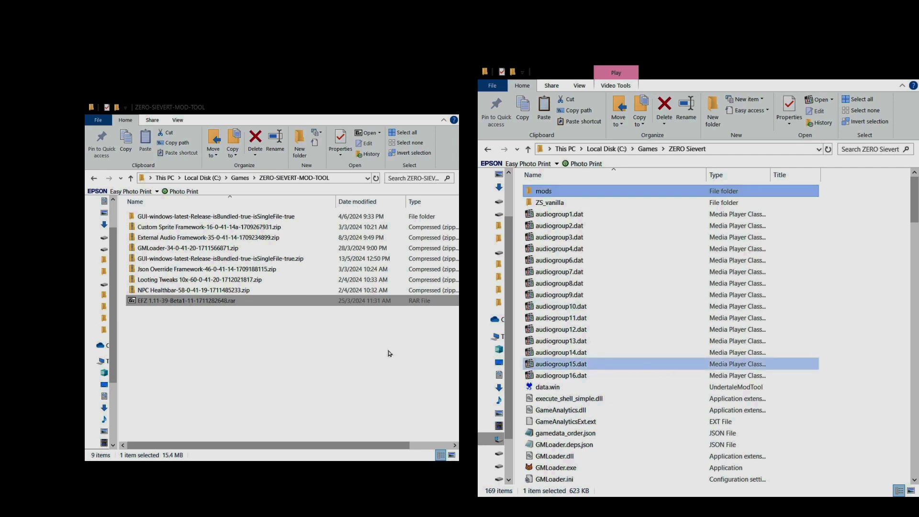
double_click(546, 189)
left_click_drag(566, 281, 537, 192)
left_click(581, 248)
left_click(554, 193)
left_click(548, 248)
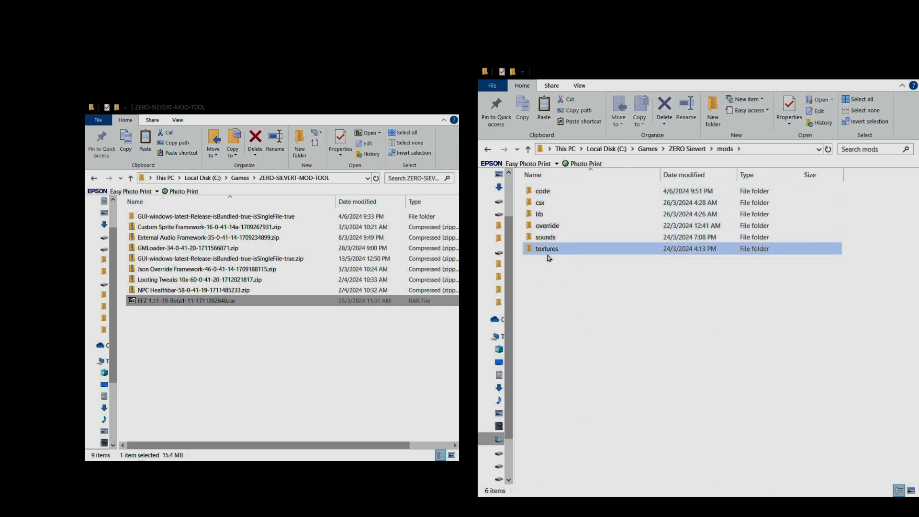
left_click(549, 261)
left_click_drag(567, 279, 539, 191)
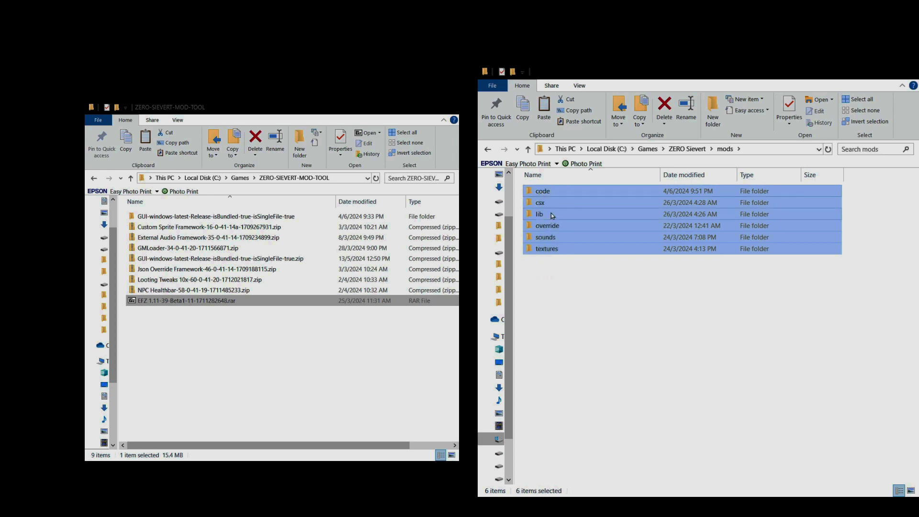
left_click(796, 366)
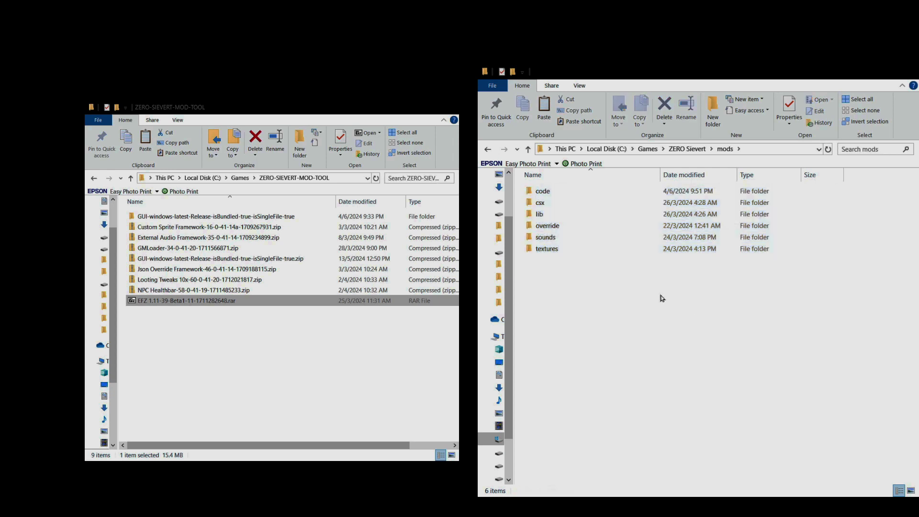
Return to the main ZERO Sievert folder and run GMLoader.exe to recompile the game data with the mods.
left_click(689, 148)
scroll(653, 330, "down", 3)
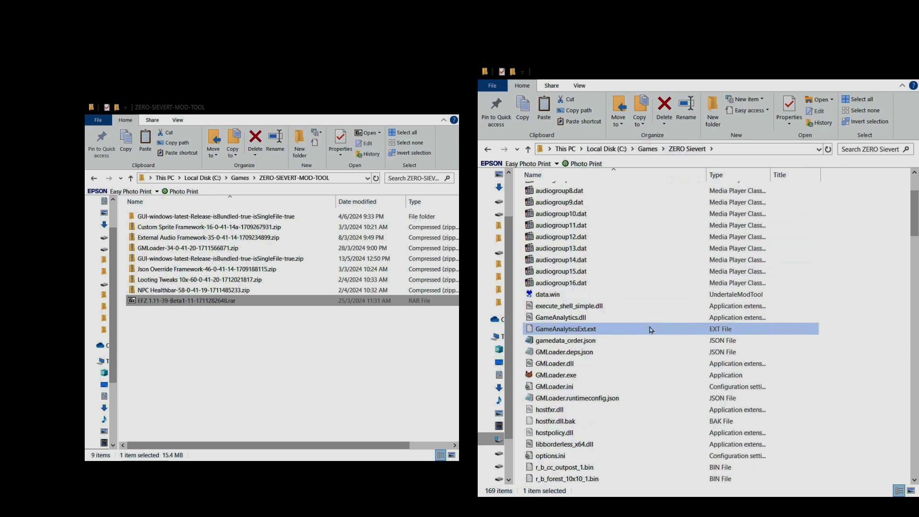
scroll(647, 328, "down", 1)
left_click(556, 340)
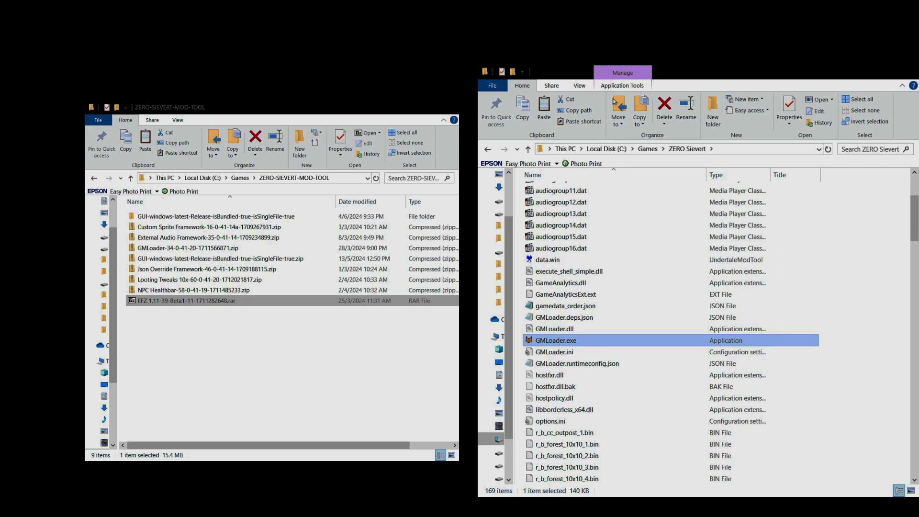
left_click(632, 390)
double_click(558, 341)
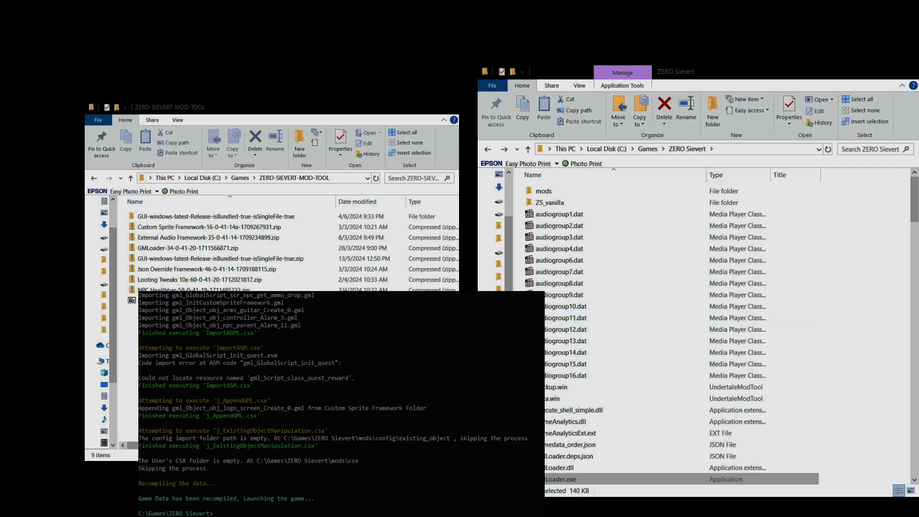
Move the console window aside and examine the backup.win and data.win files in the ZERO Sievert folder.
left_click(857, 257)
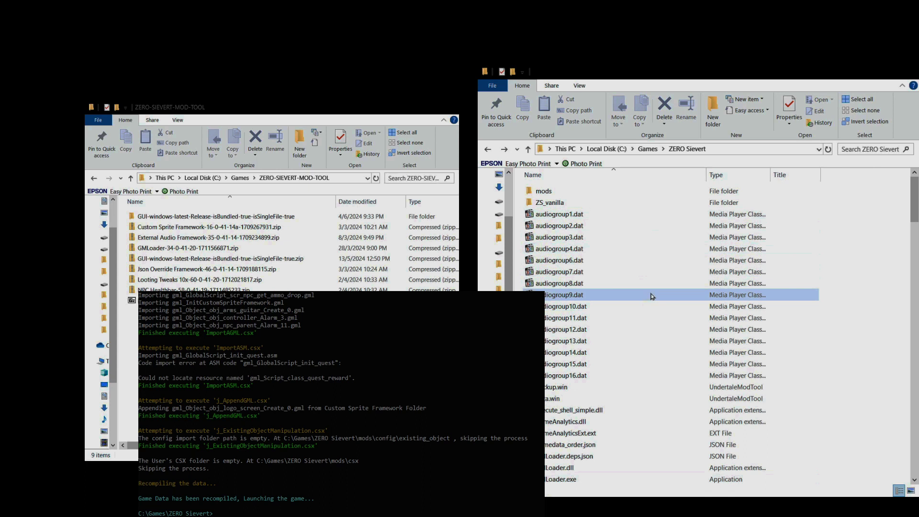
left_click(551, 388)
left_click(569, 411, "ctrl")
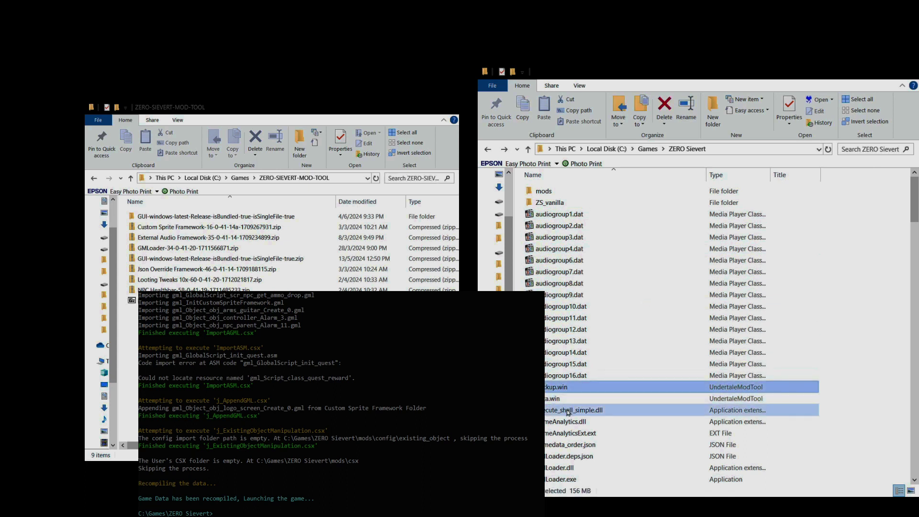
left_click(568, 411, "ctrl")
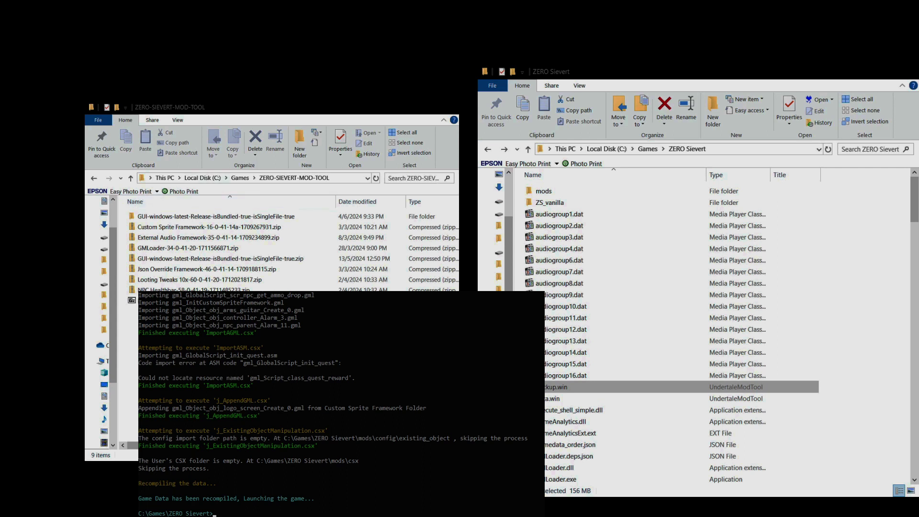
left_click_drag(431, 285, 337, 285)
left_click(551, 388)
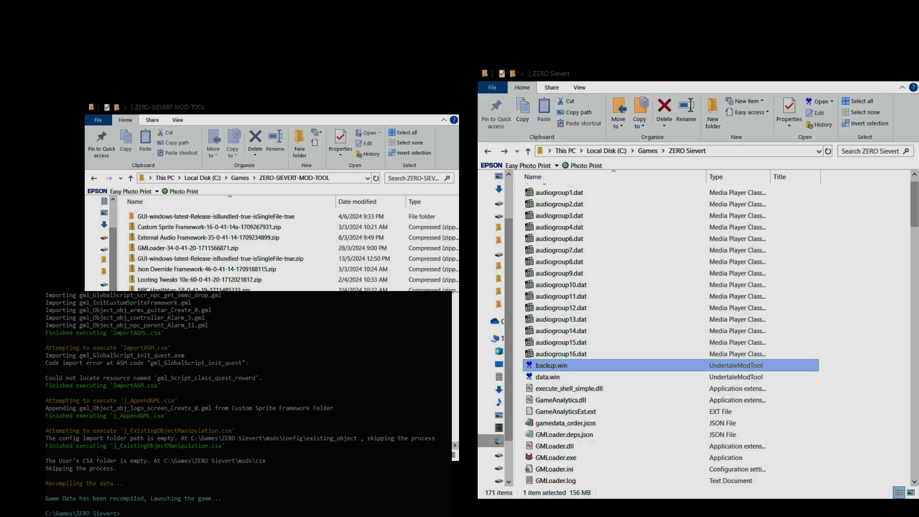
scroll(552, 389, "down", 2)
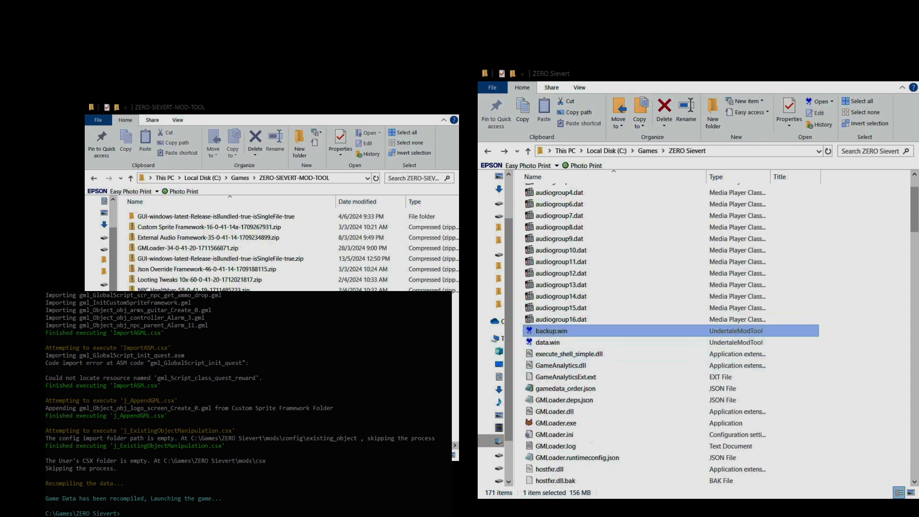
left_click(547, 343)
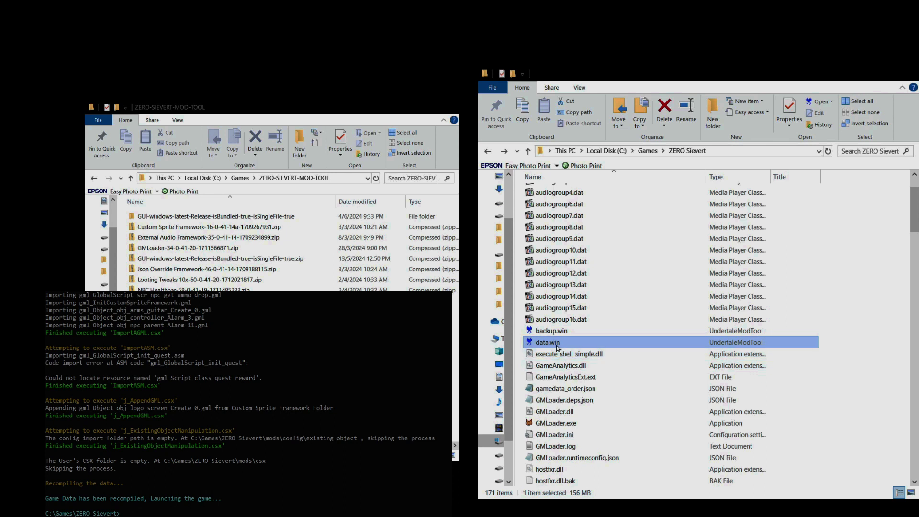
left_click(368, 233)
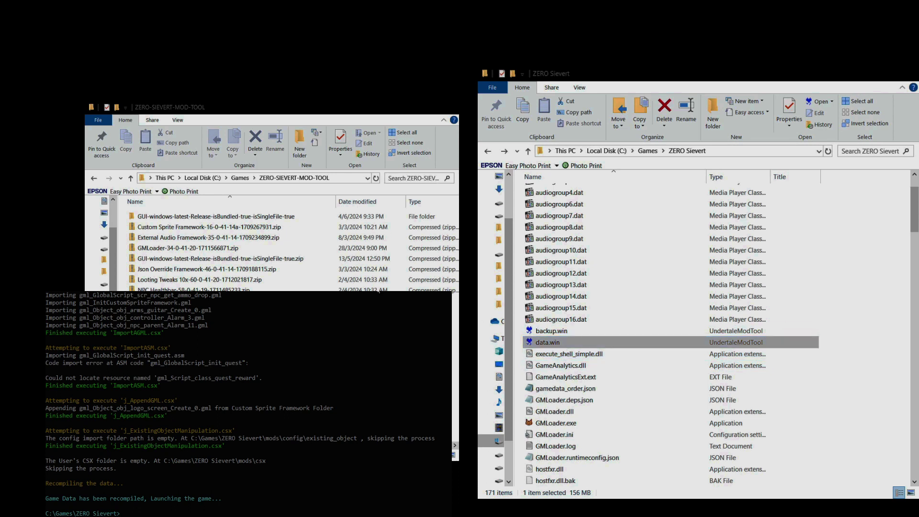